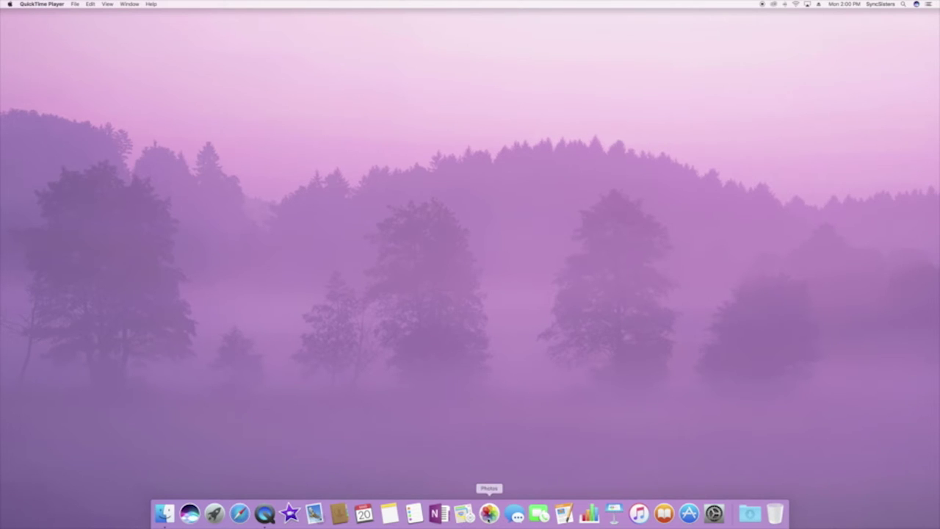
- Launch the Photos app from the Dock
left_click(489, 513)
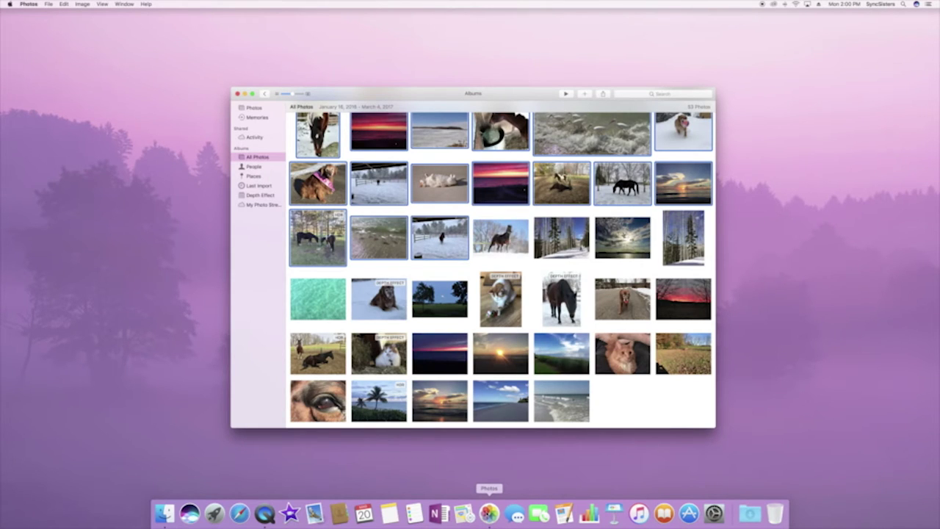
- Select seven photos: pink-collared dog, snowy horses, two cats, horse's eye and a sunset
left_click(302, 327)
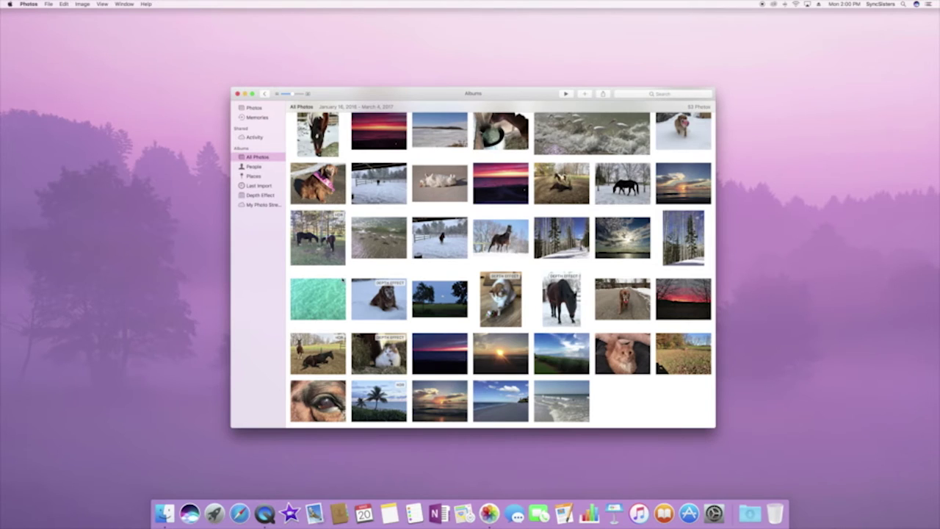
left_click(318, 183)
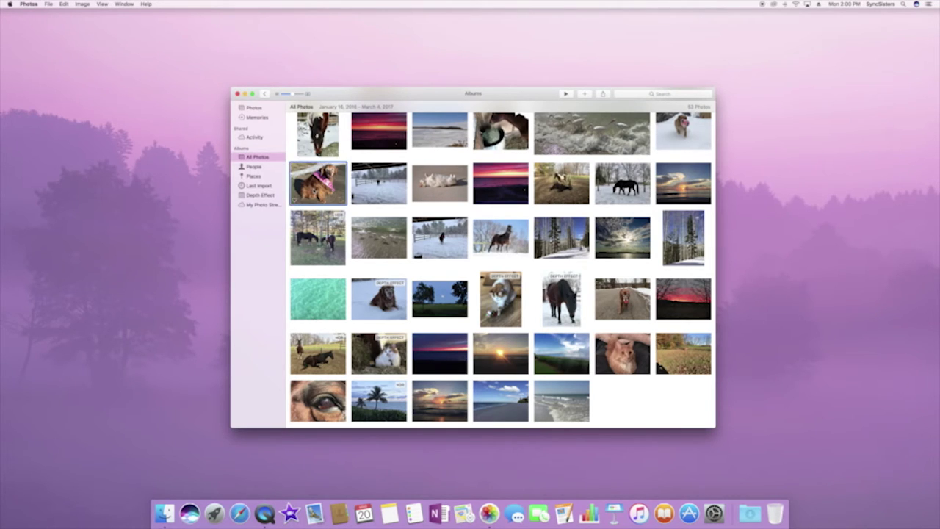
left_click(439, 237, "super")
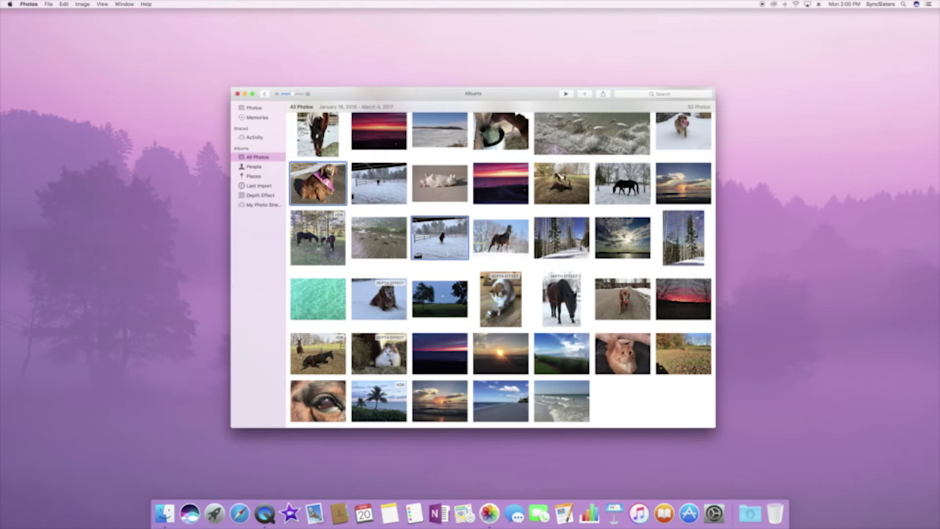
left_click(493, 290, "super")
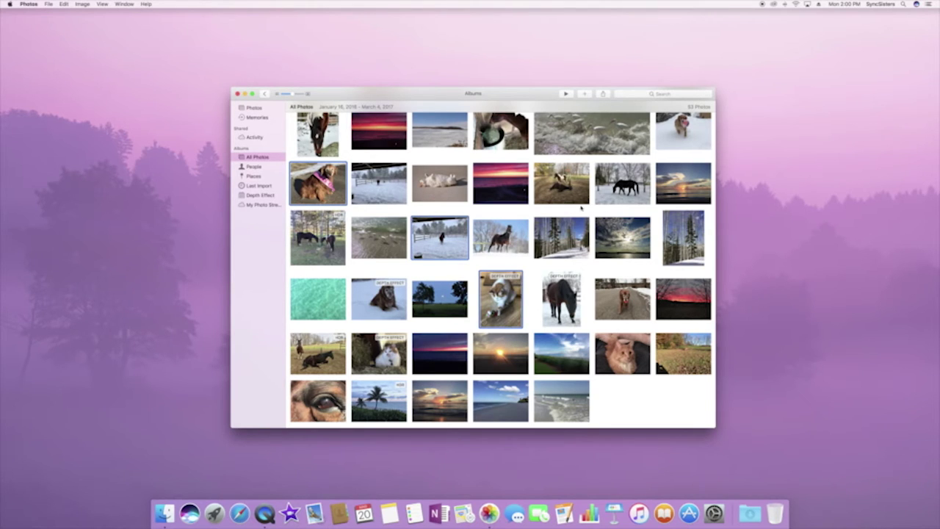
left_click(619, 184, "super")
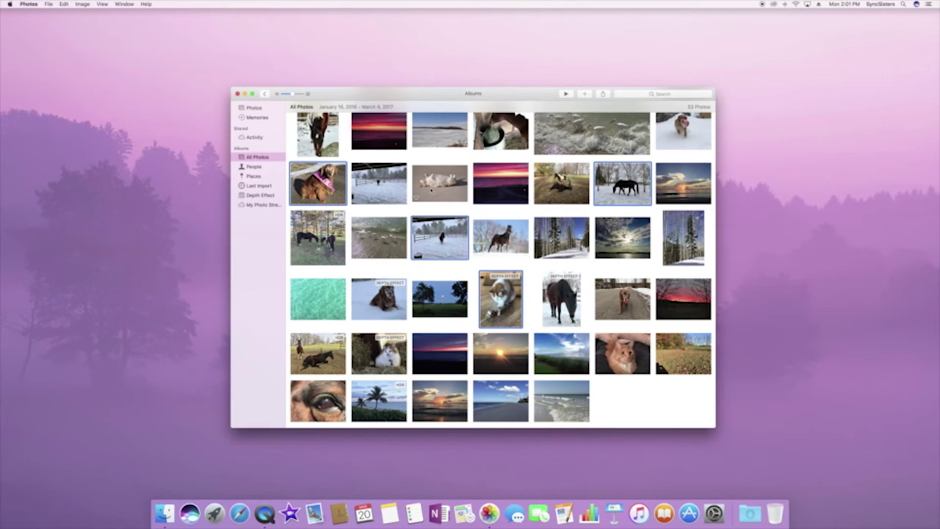
left_click(430, 189, "super")
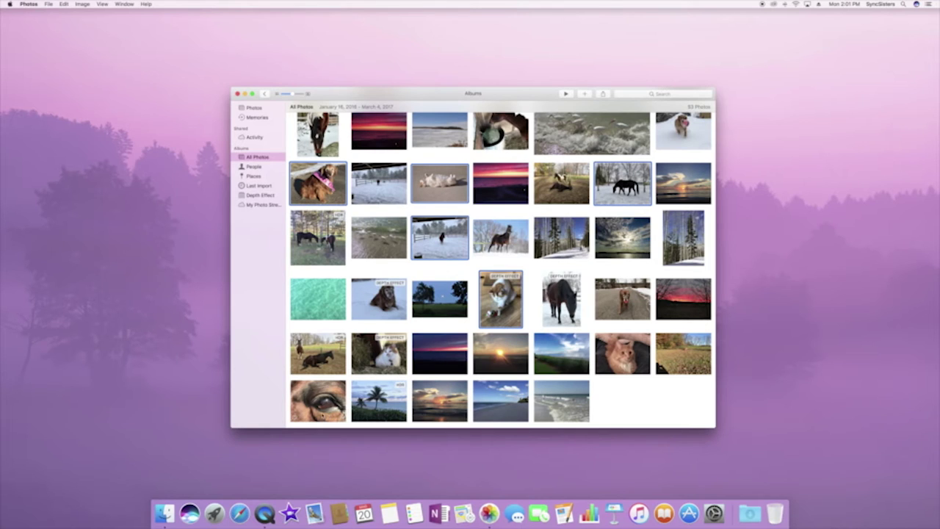
left_click(329, 415, "super")
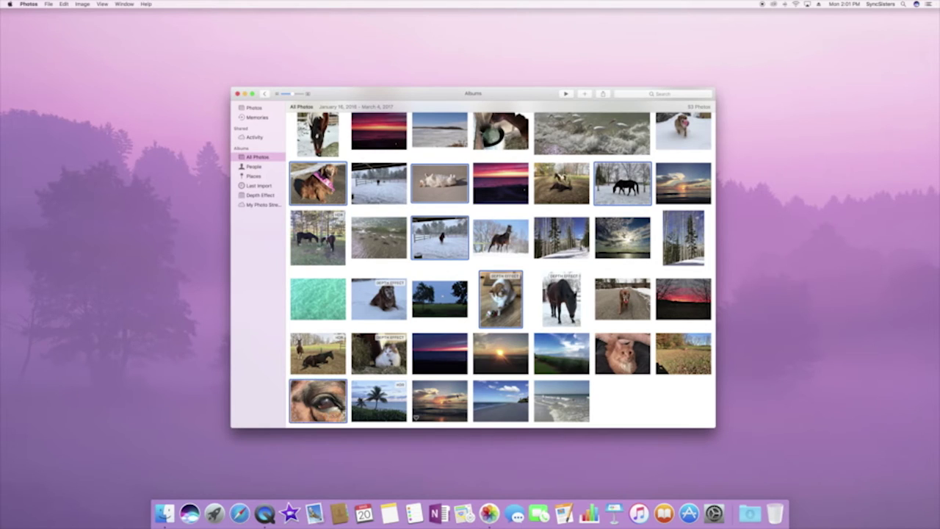
left_click(432, 403, "super")
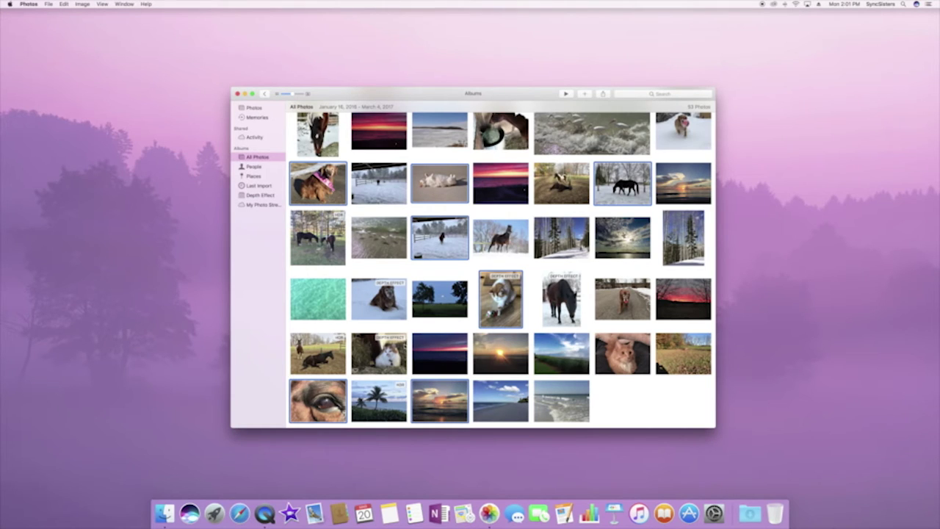
left_click(64, 3)
mouse_move(49, 4)
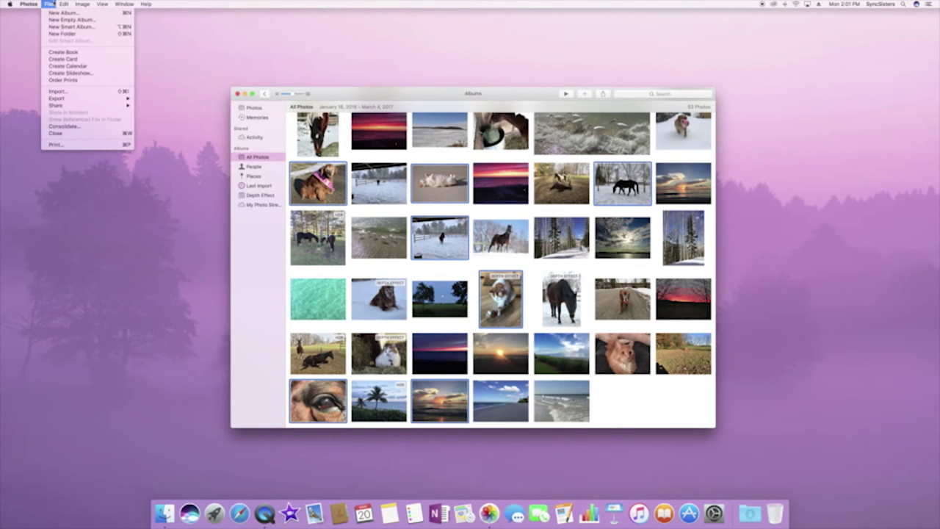
- Create a new album named 'Desktop Pics' from the selected photos
left_click(53, 13)
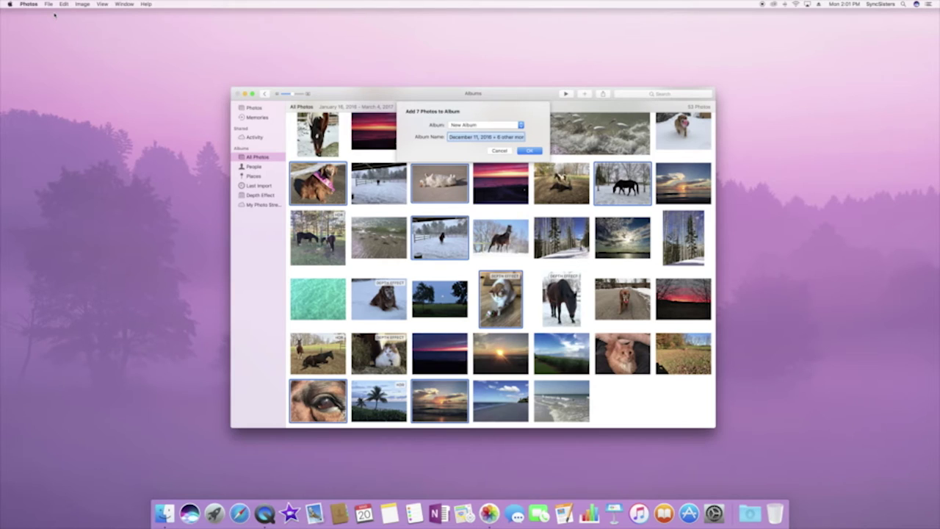
type("Desktop")
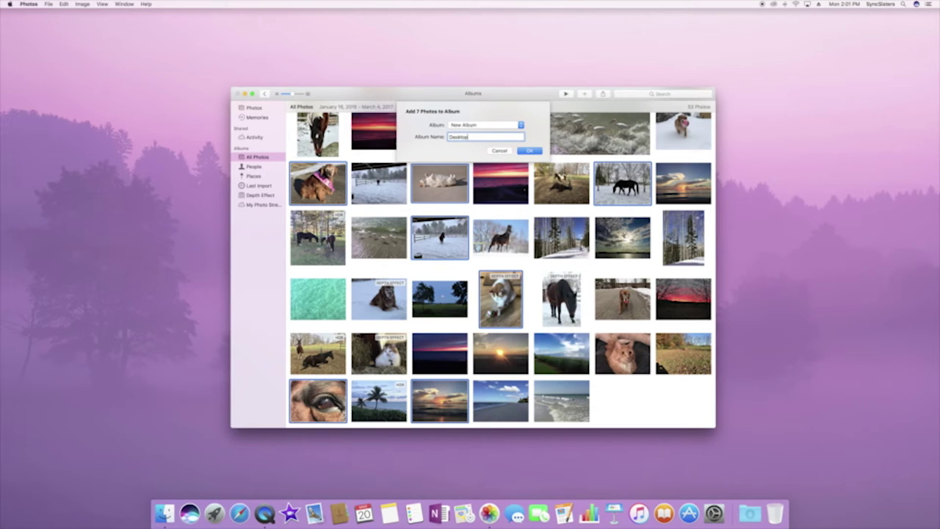
type(" Pics")
left_click(537, 149)
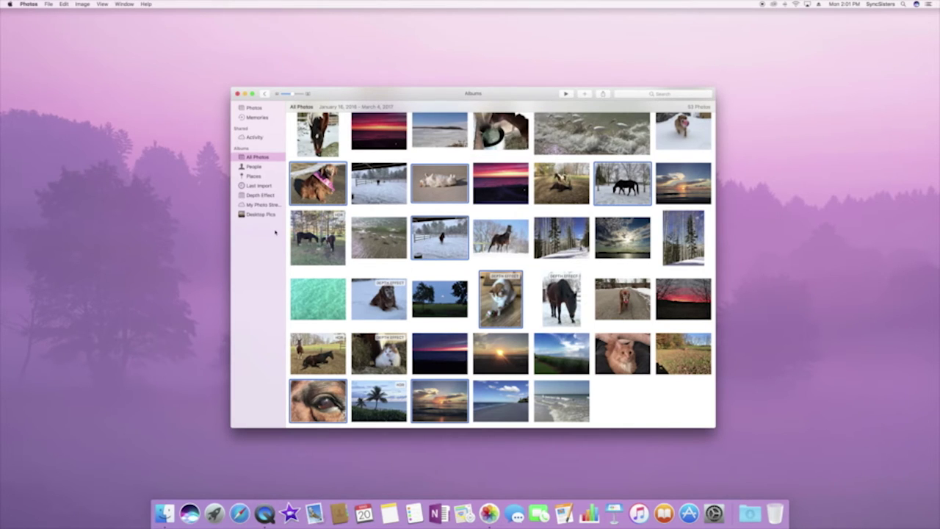
- Check that Desktop Pics holds the seven photos, then close Photos
left_click(262, 214)
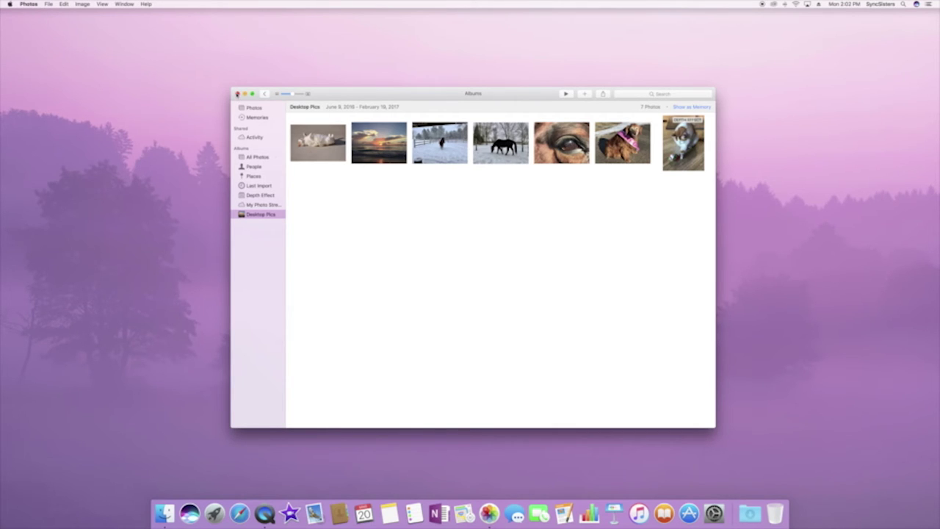
left_click(237, 94)
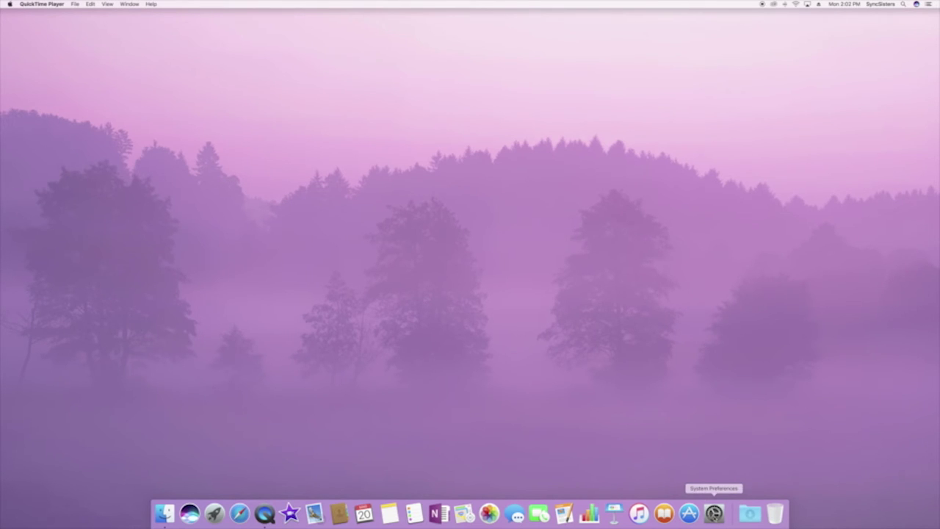
left_click(714, 513)
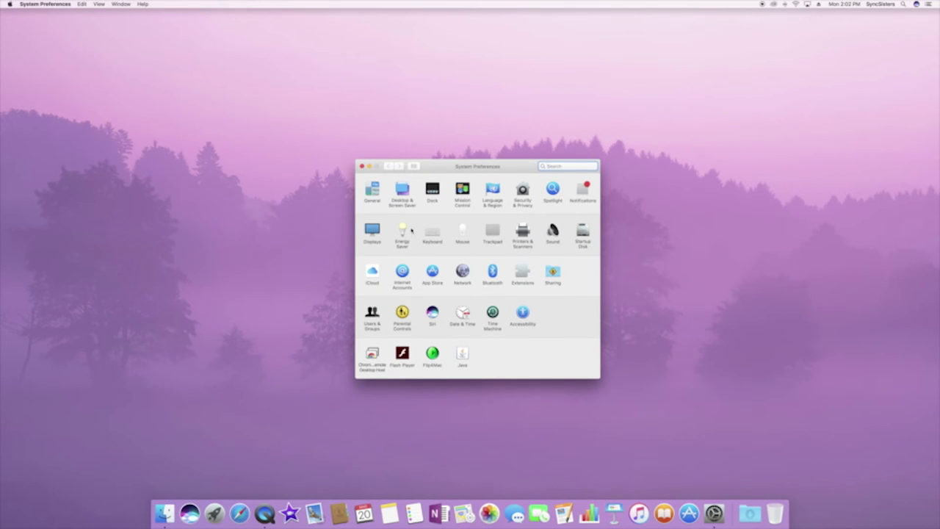
- In Desktop & Screen Saver, expand Photos > Albums and choose the Desktop Pics album
left_click(400, 191)
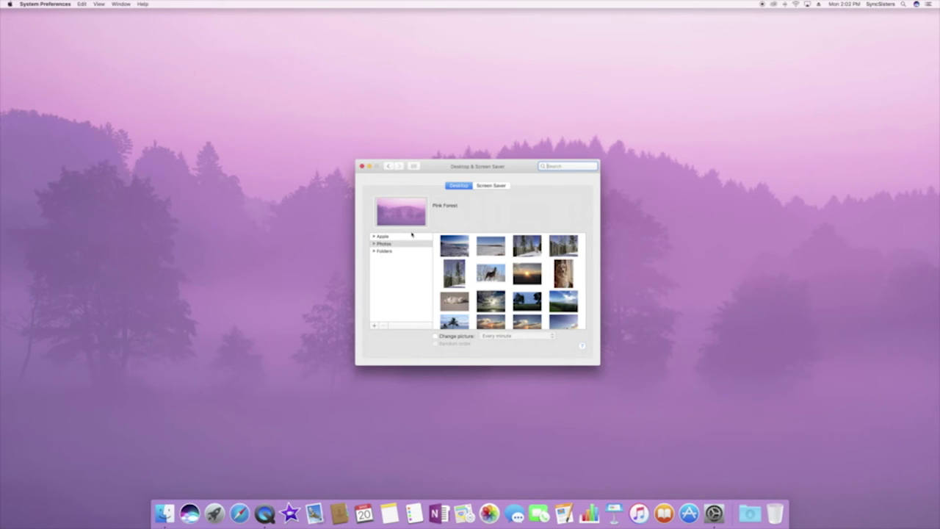
left_click(374, 244)
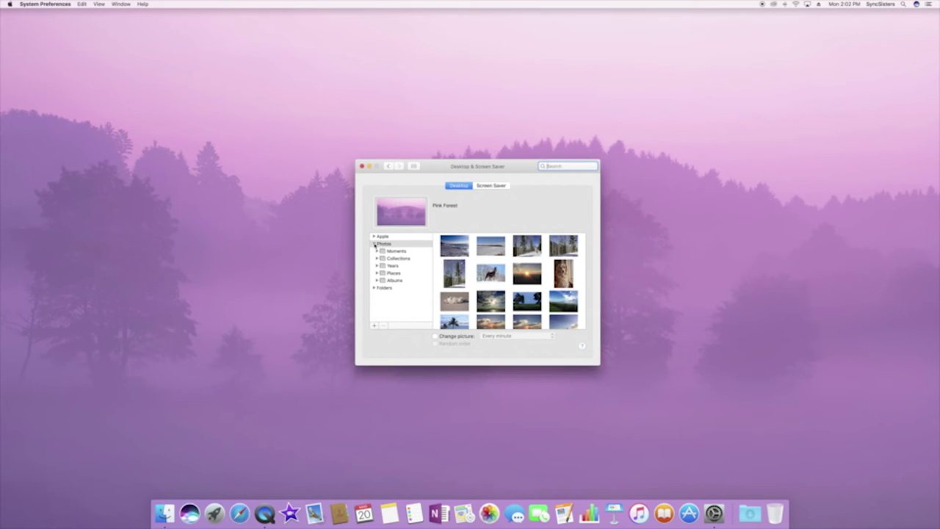
left_click(375, 244)
left_click(375, 251)
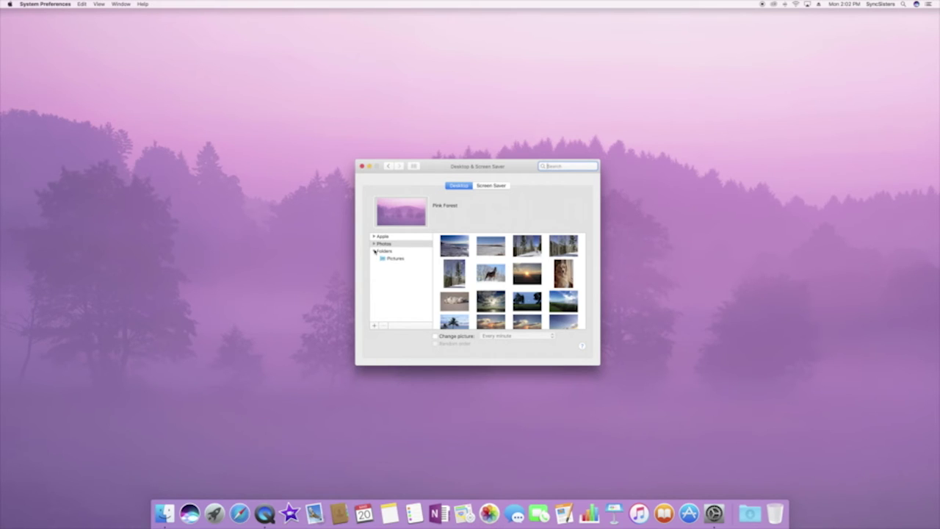
left_click(375, 251)
left_click(375, 244)
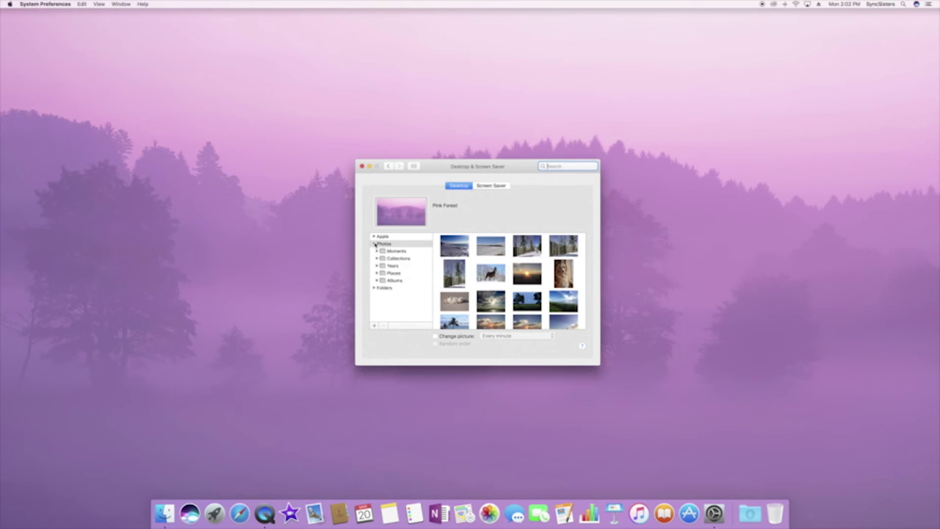
left_click(377, 280)
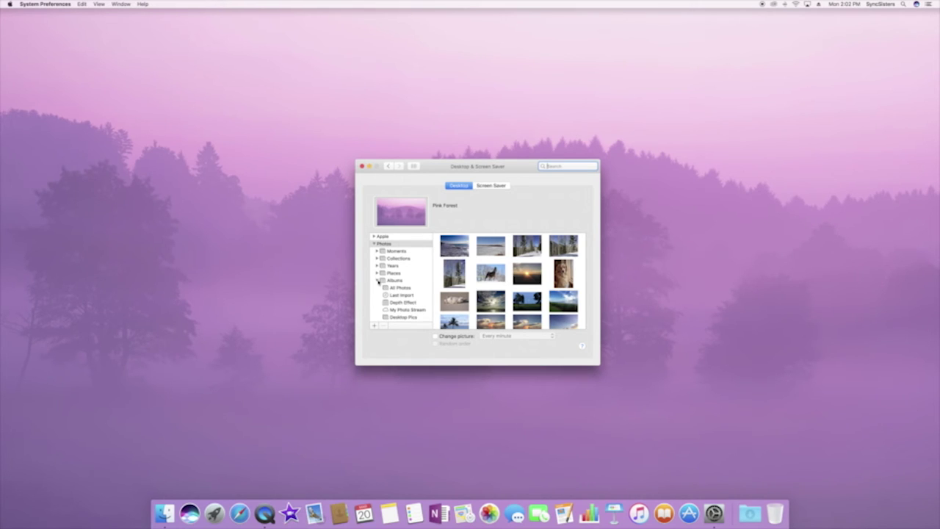
left_click(378, 280)
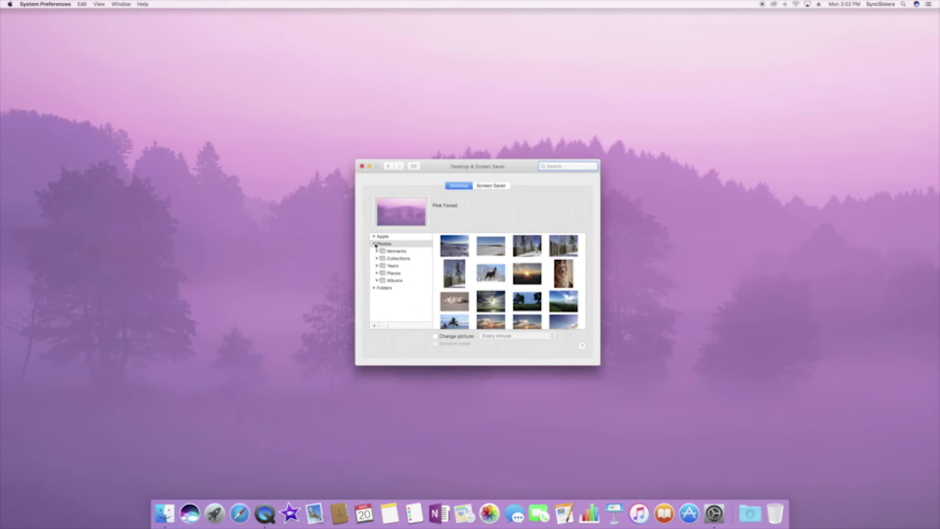
left_click(375, 244)
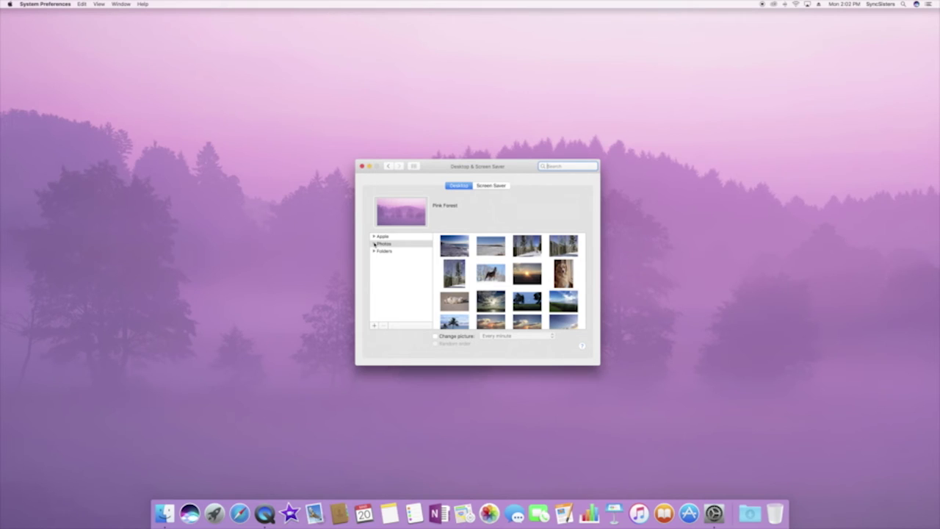
left_click(374, 244)
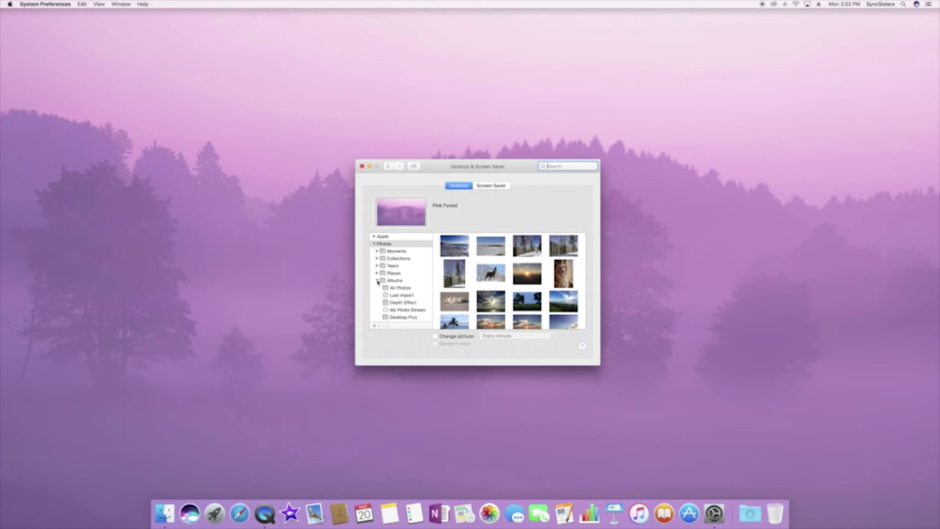
scroll(413, 306, "down", 1)
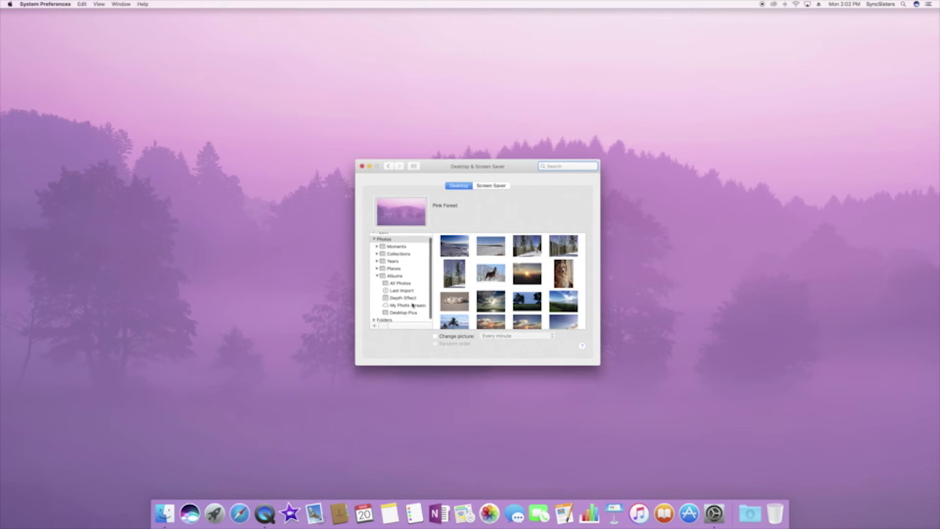
left_click(404, 310)
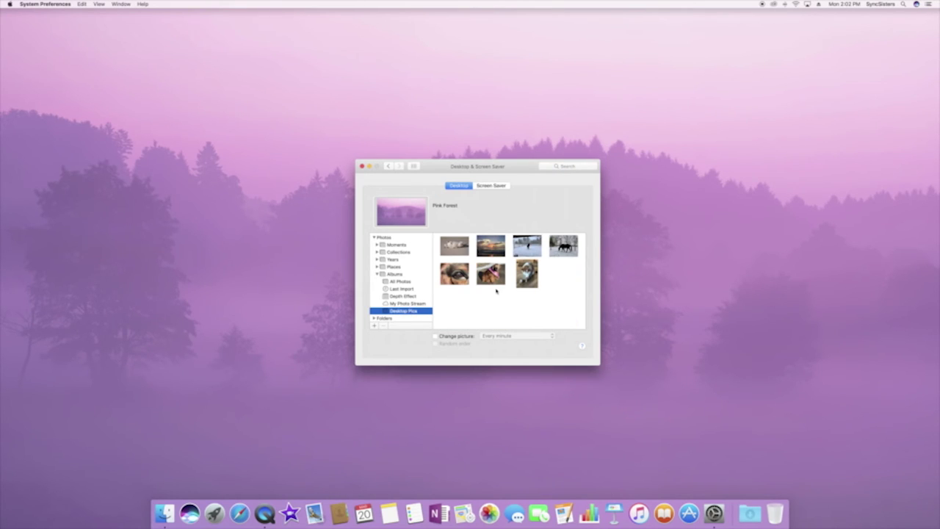
- Turn on Change picture with a 5-second interval and check the rotating wallpaper
left_click(462, 336)
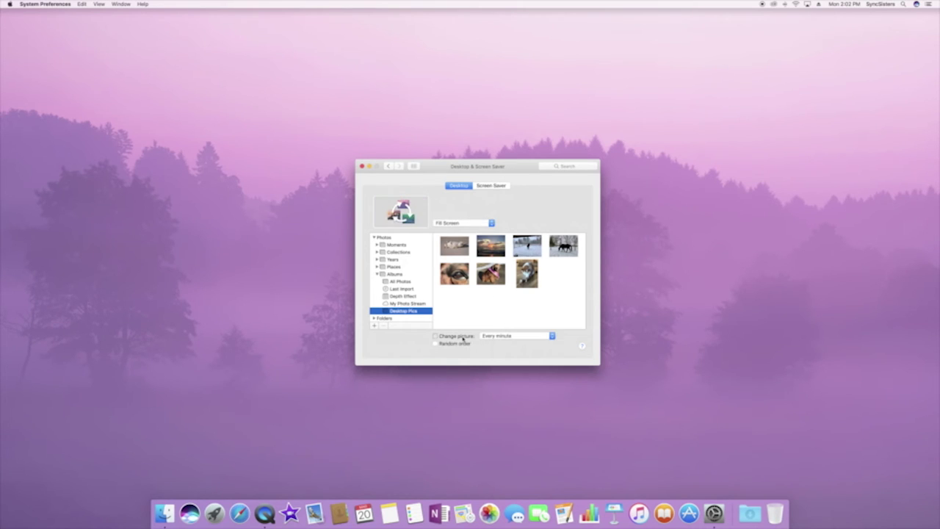
left_click(503, 336)
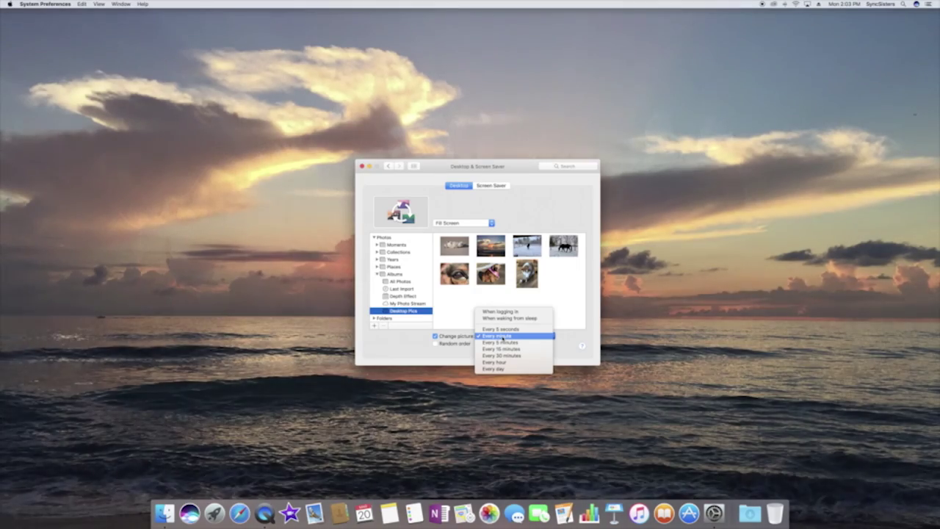
left_click(500, 330)
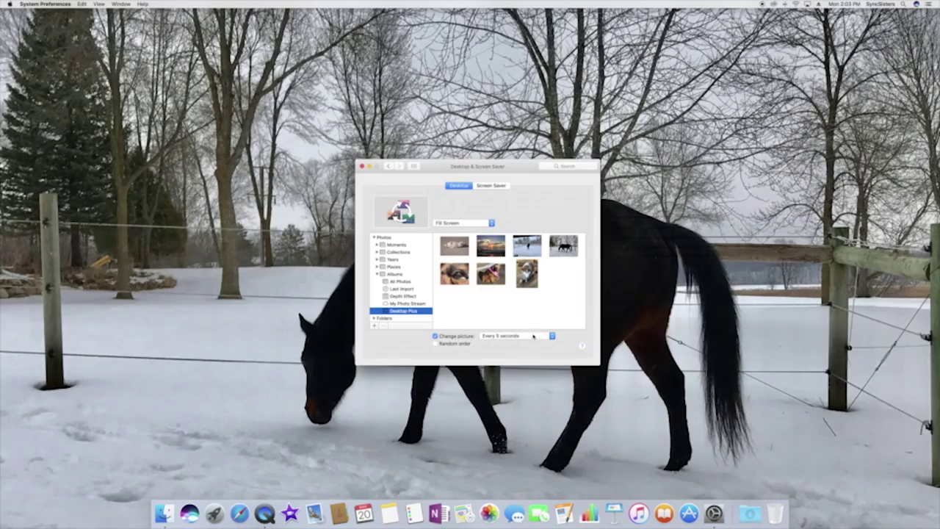
left_click(534, 335)
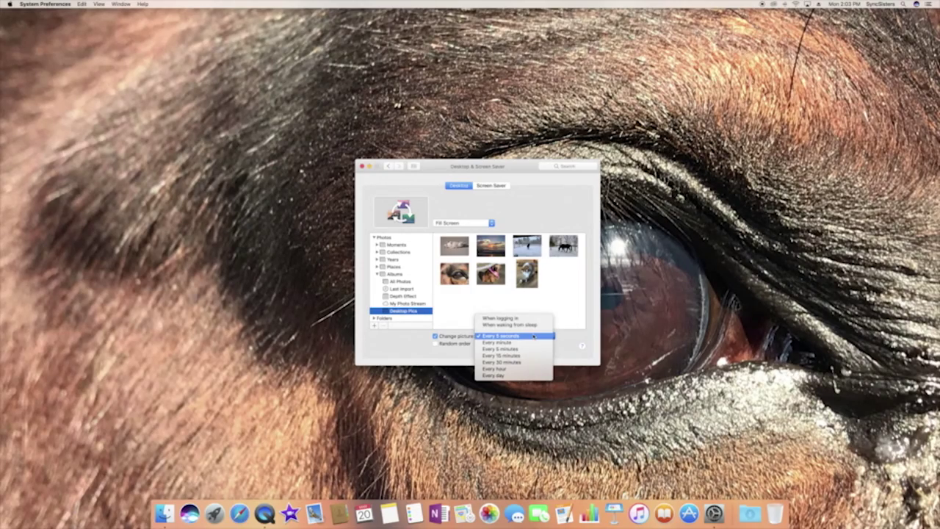
left_click(534, 335)
left_click_drag(425, 167, 760, 318)
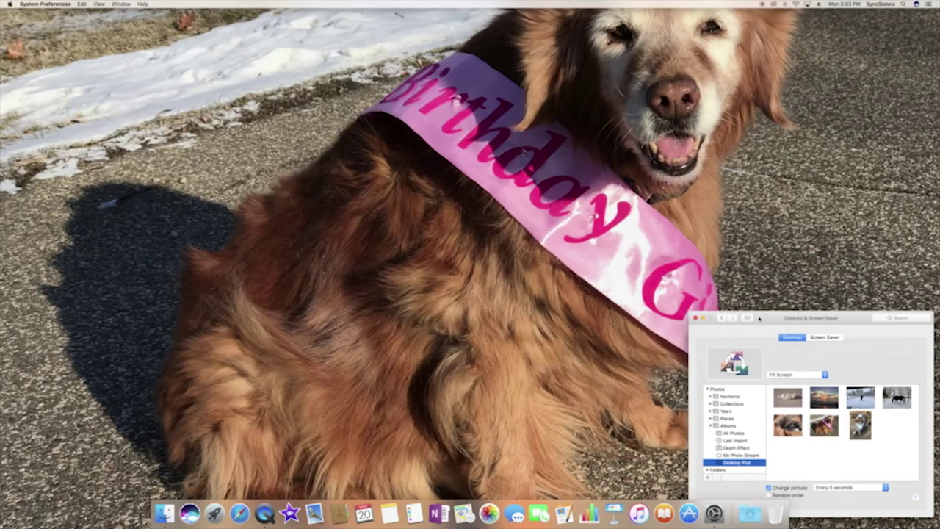
left_click_drag(759, 319, 477, 197)
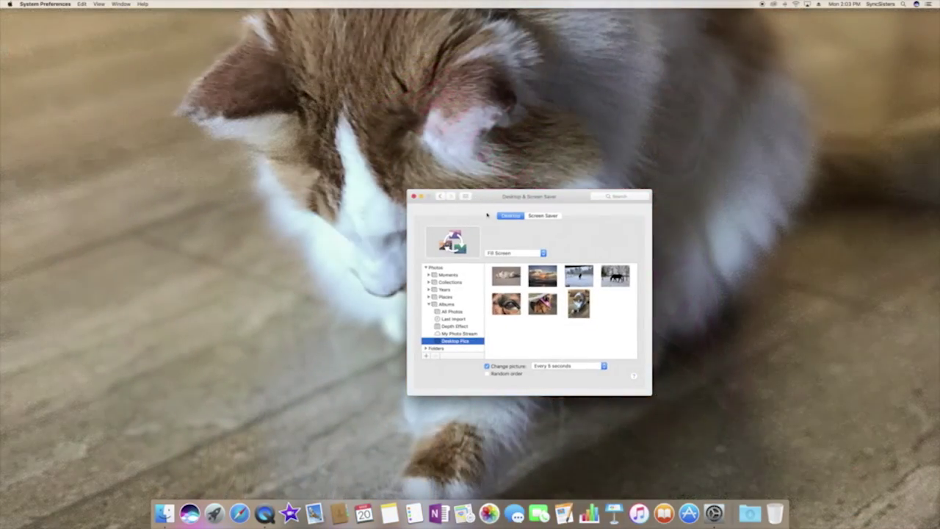
left_click(524, 255)
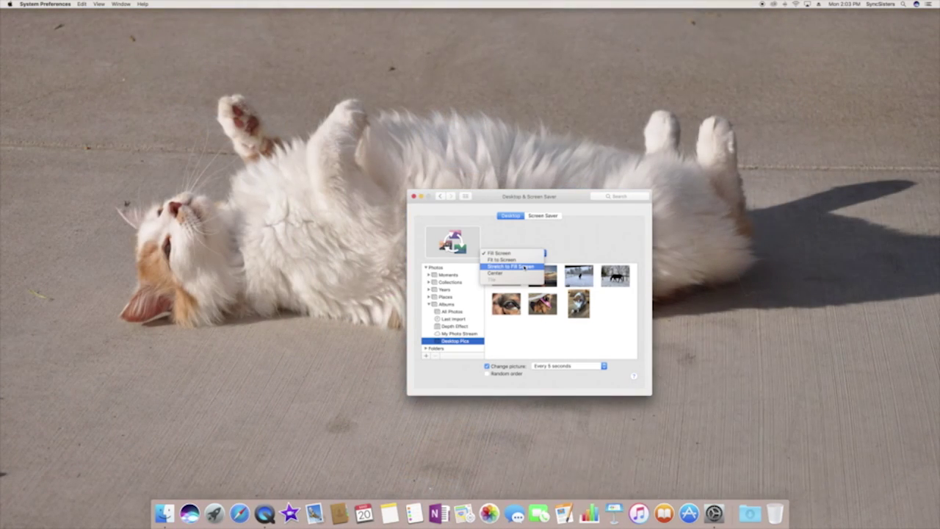
left_click(523, 267)
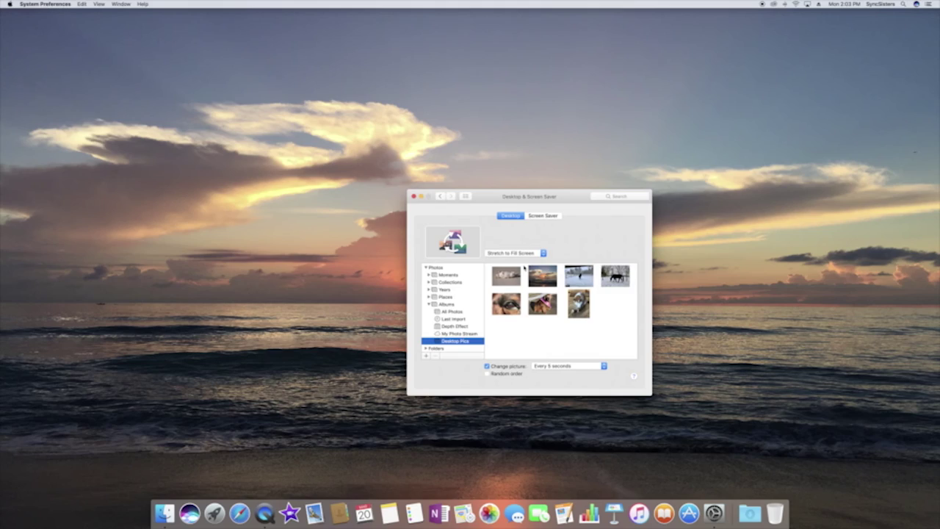
left_click(521, 254)
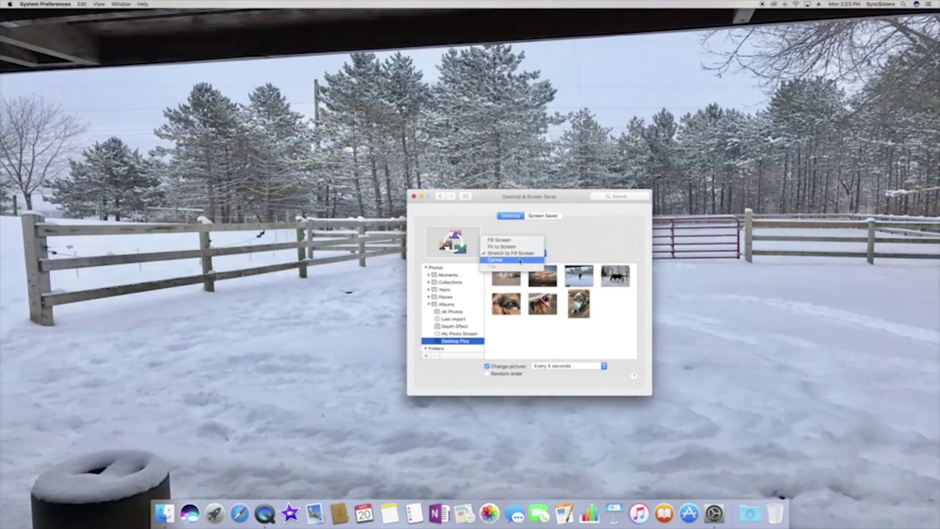
left_click(520, 260)
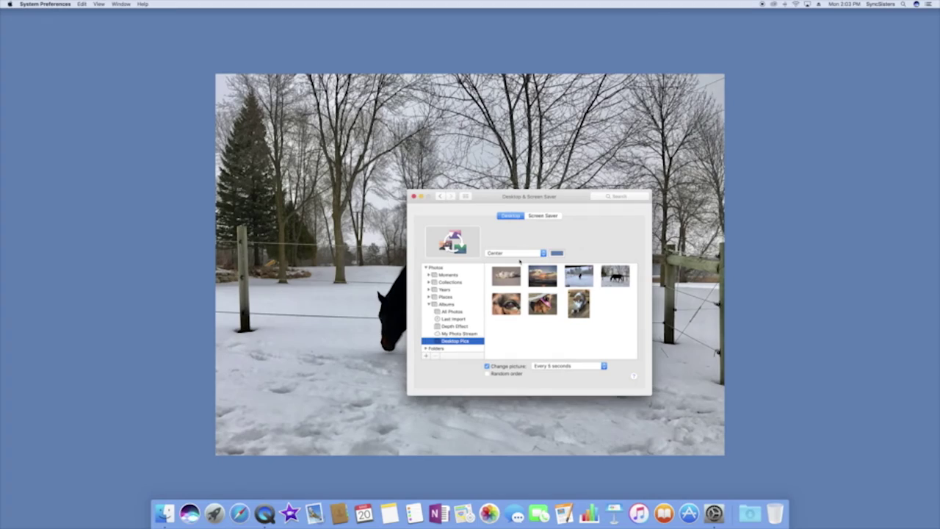
left_click(518, 253)
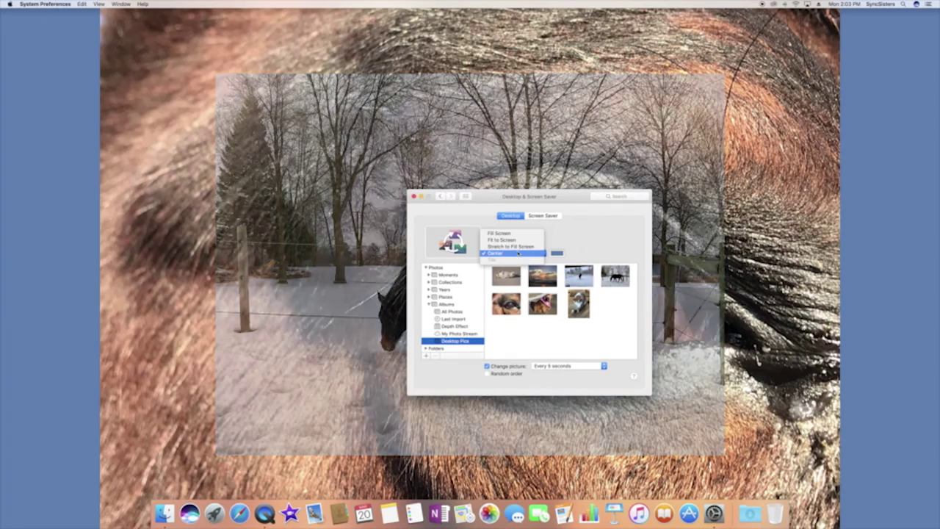
left_click(518, 240)
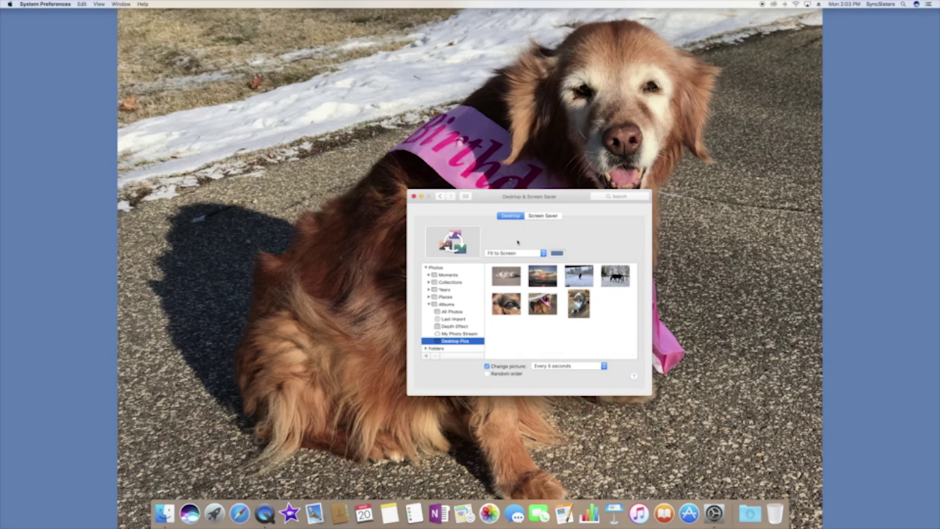
left_click(517, 252)
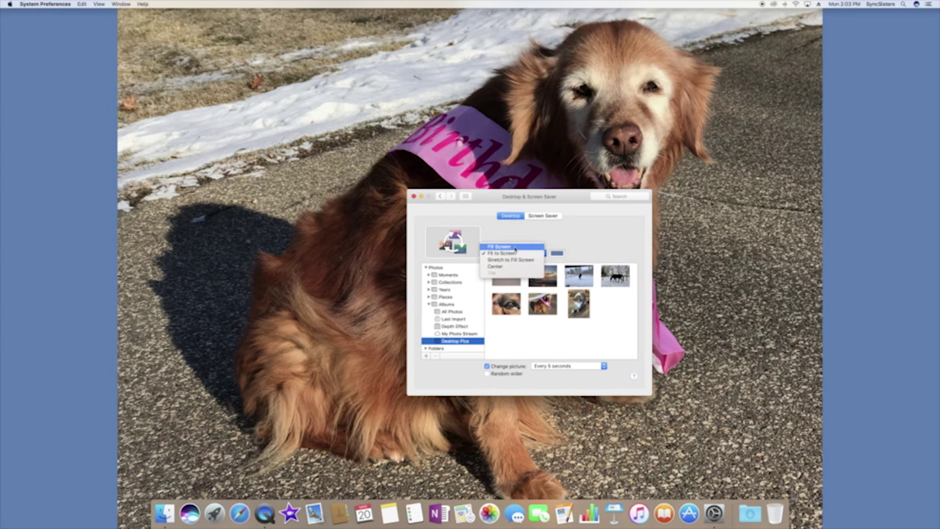
left_click(515, 247)
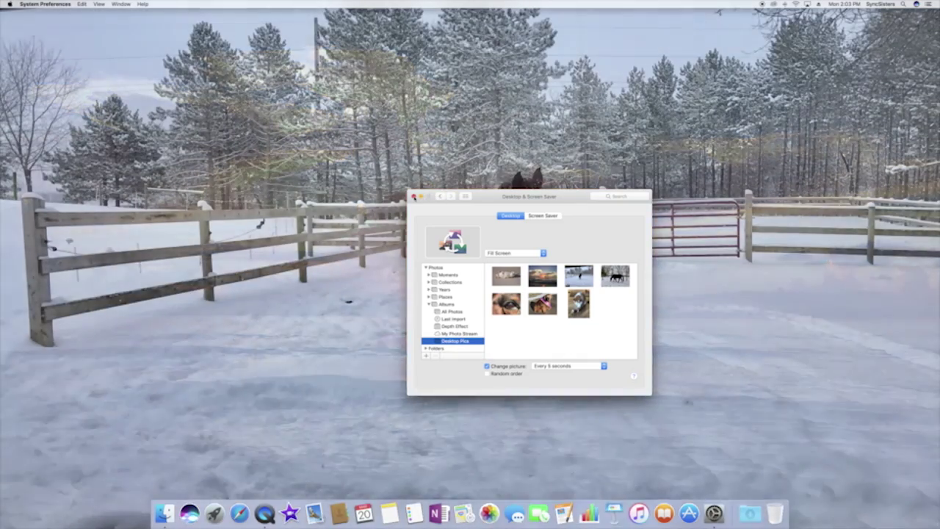
- Quit System Preferences with Cmd+Q, leaving the Desktop Pics wallpaper rotating
key("super+q")
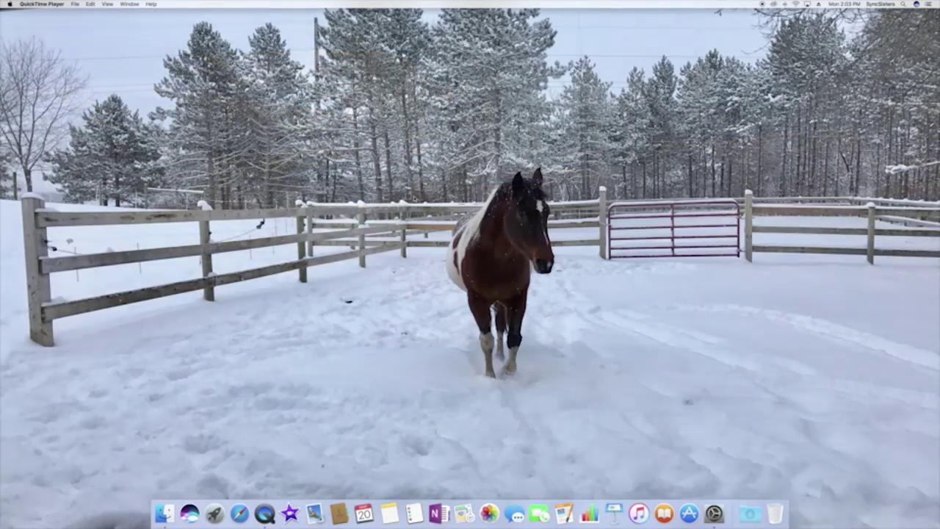